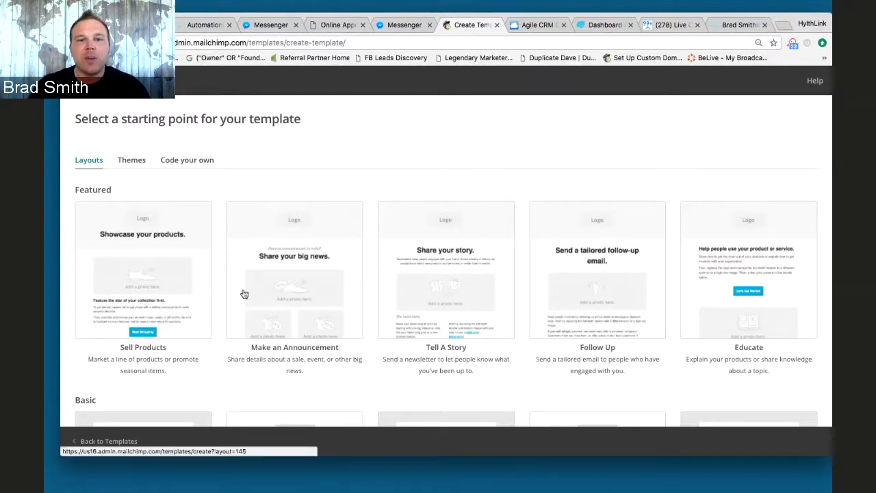
- Choose the Sell Products layout from the featured layouts to start the template
scroll(297, 278, "down", 3)
scroll(260, 234, "up", 2)
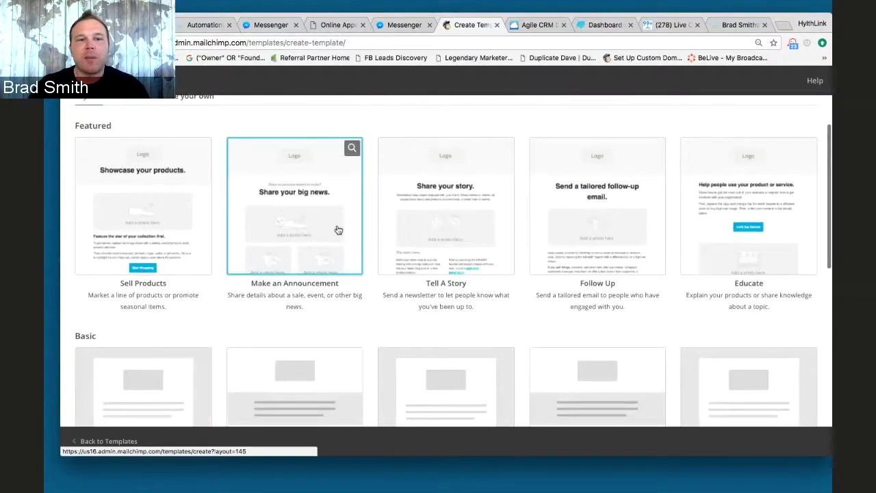
scroll(192, 227, "up", 1)
left_click(160, 229)
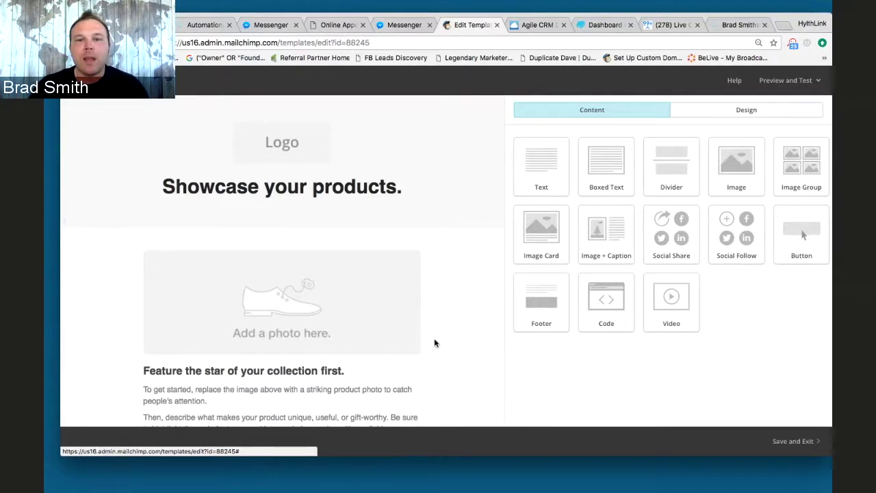
scroll(448, 338, "down", 3)
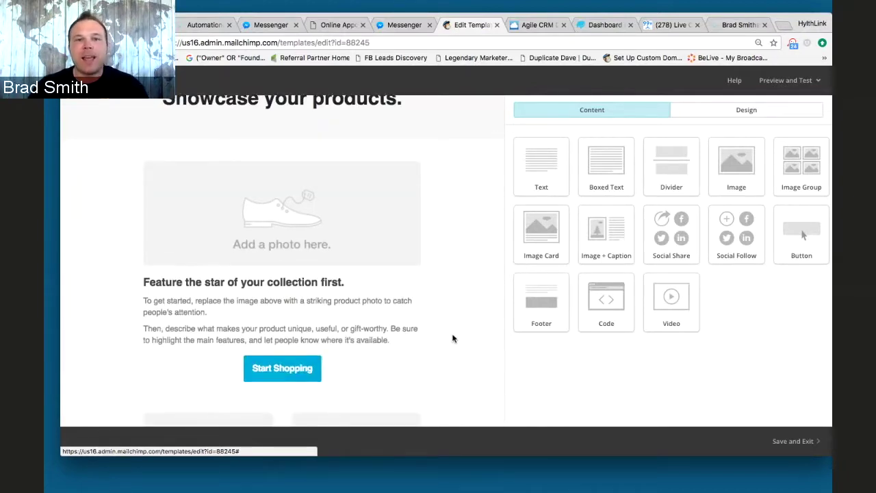
scroll(452, 338, "up", 3)
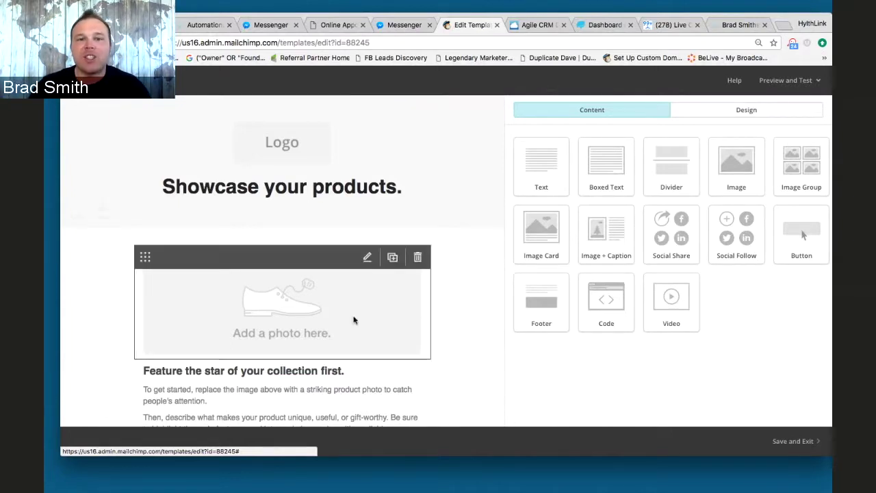
scroll(438, 328, "down", 5)
scroll(472, 333, "up", 2)
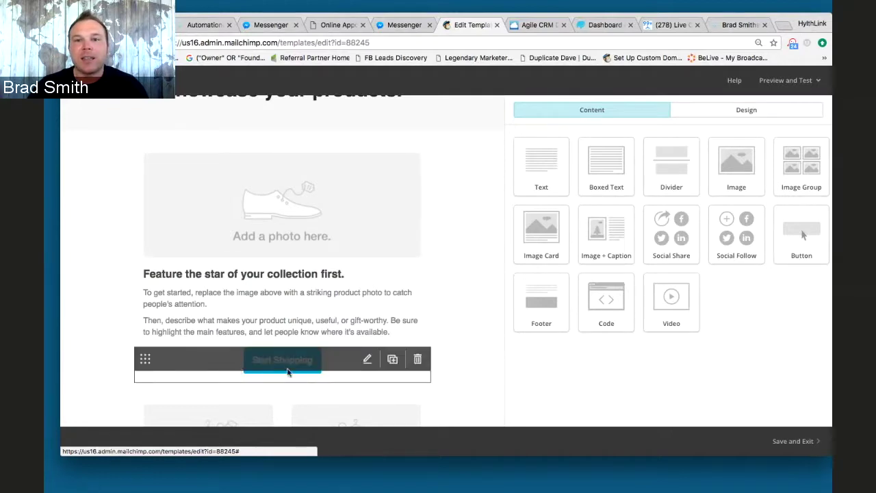
scroll(464, 356, "down", 5)
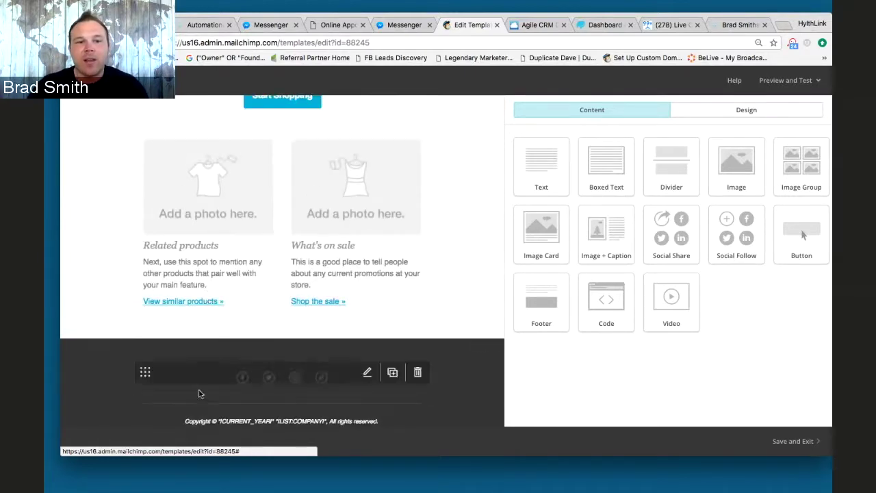
scroll(310, 381, "down", 2)
scroll(342, 384, "up", 5)
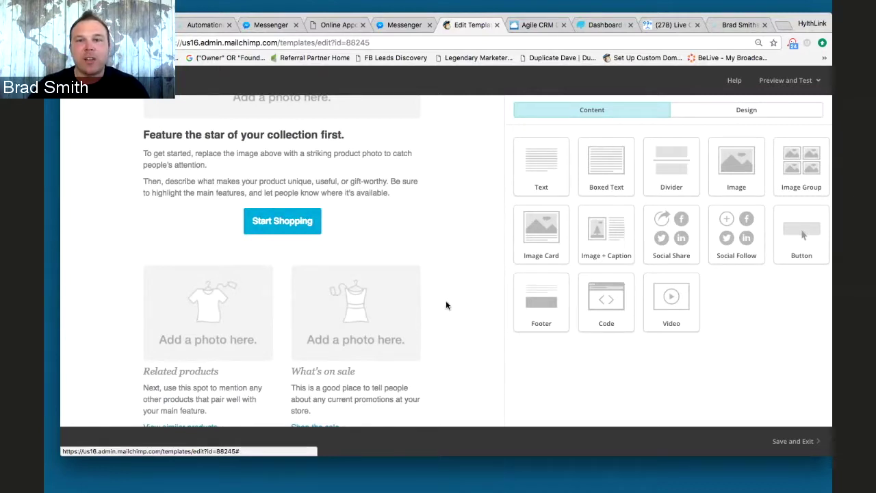
scroll(448, 306, "up", 5)
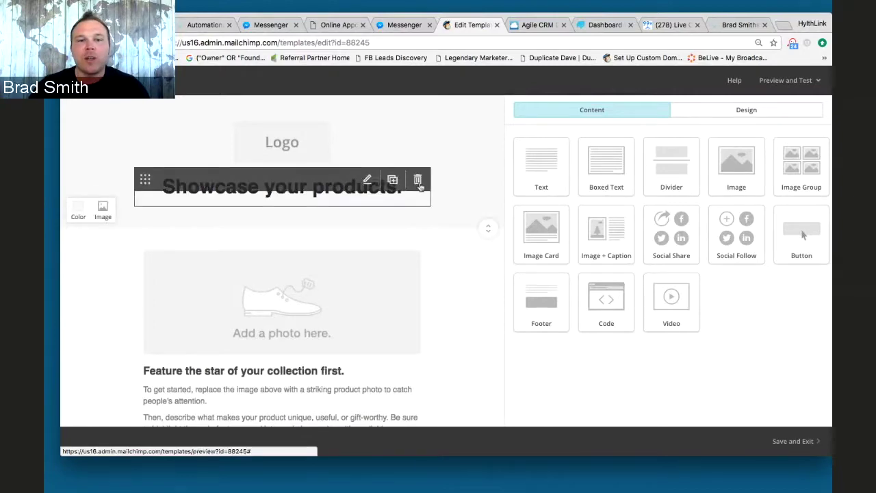
left_click(418, 180)
- Delete the heading, Logo, product photo, Start Shopping button and related products blocks
left_click(347, 304)
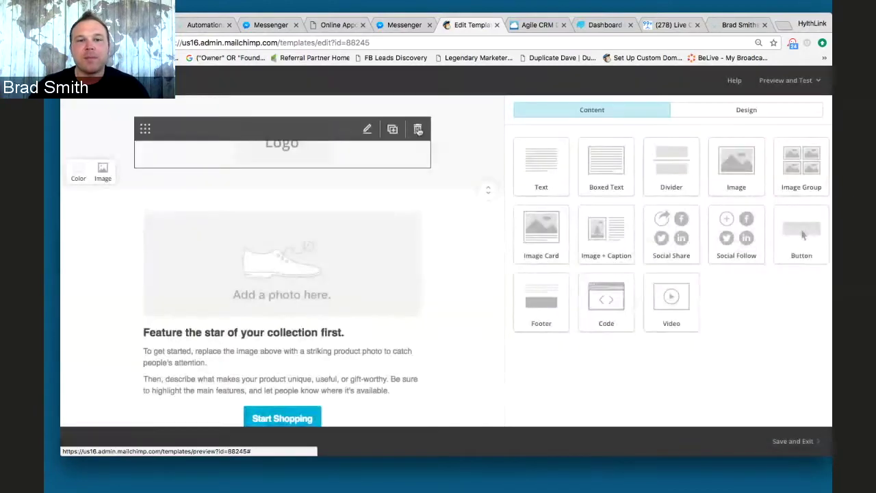
left_click(417, 129)
left_click(335, 305)
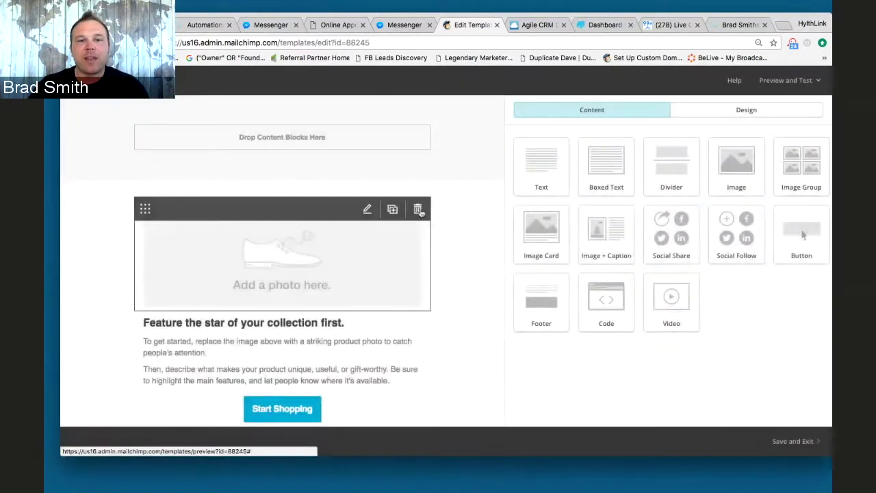
left_click(417, 207)
left_click(342, 310)
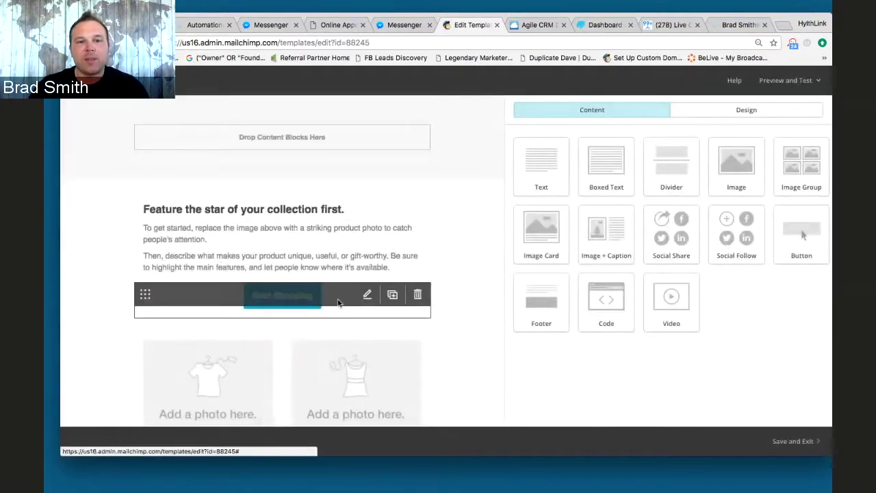
left_click(416, 294)
left_click(340, 304)
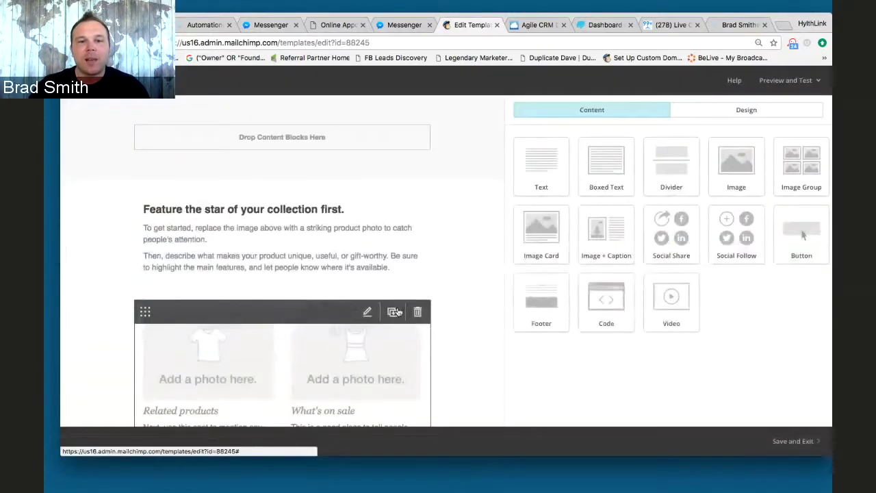
left_click(416, 310)
left_click(352, 305)
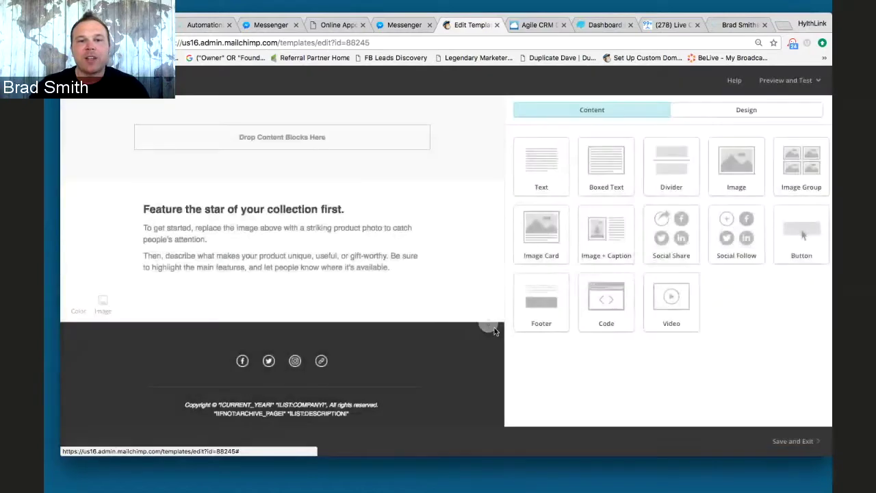
- Delete the social links, copyright and last footer blocks, then edit the remaining text block
left_click(418, 355)
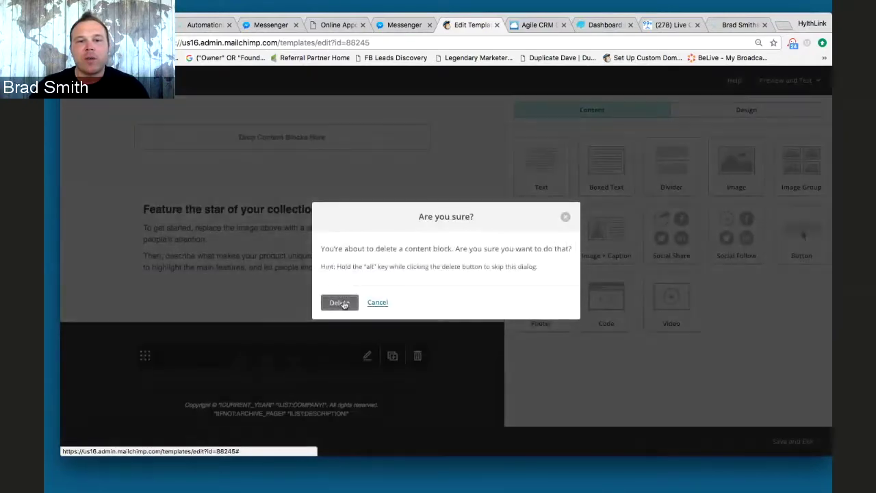
left_click(341, 304)
left_click(417, 355)
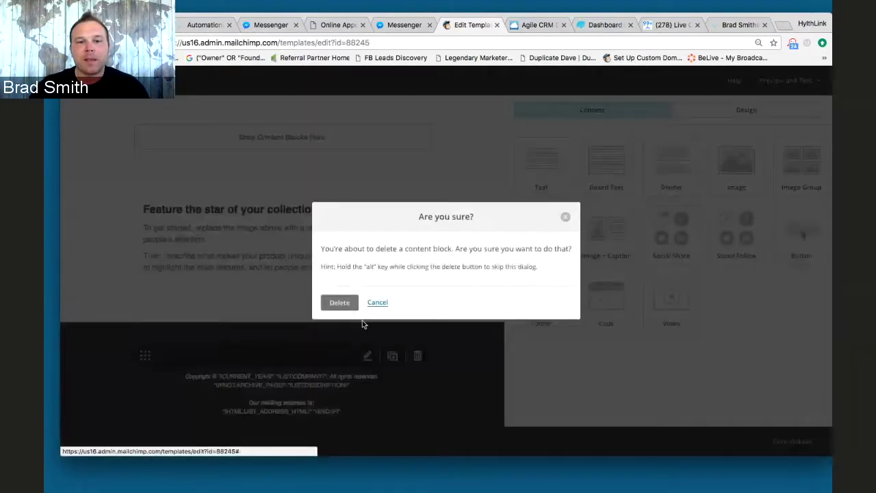
left_click(341, 304)
left_click(417, 356)
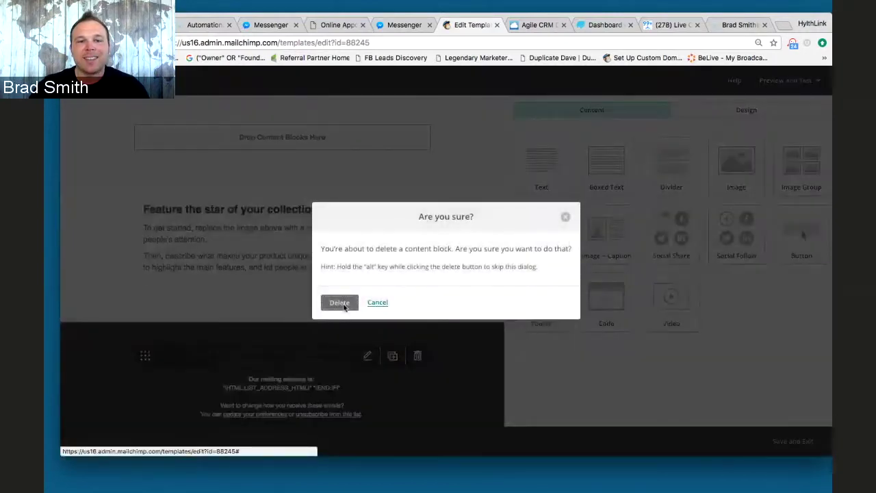
left_click(341, 303)
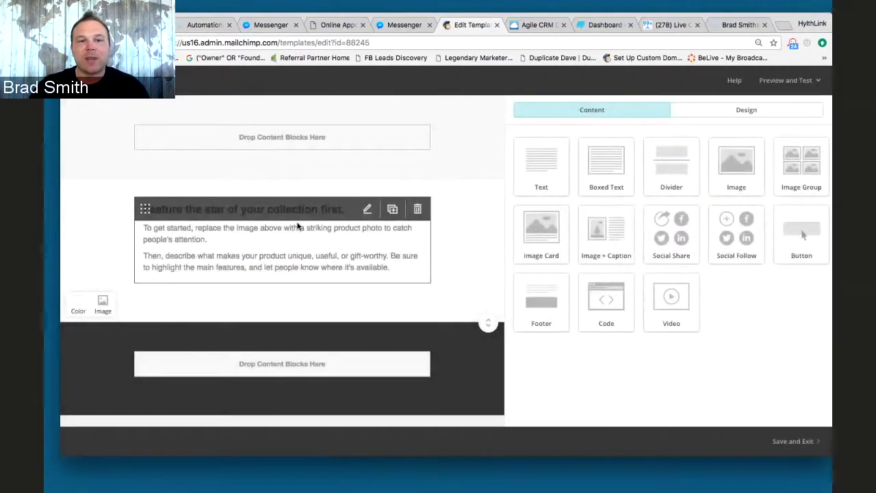
left_click(299, 236)
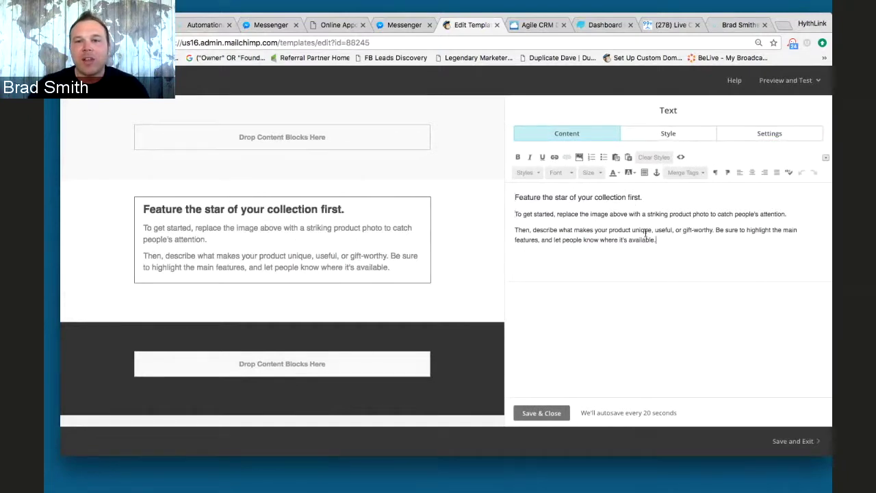
- Replace the placeholder with a sender greeting and 'Wanted to reach out and see what your website was.'
left_click_drag(656, 239, 499, 190)
key("BackSpace")
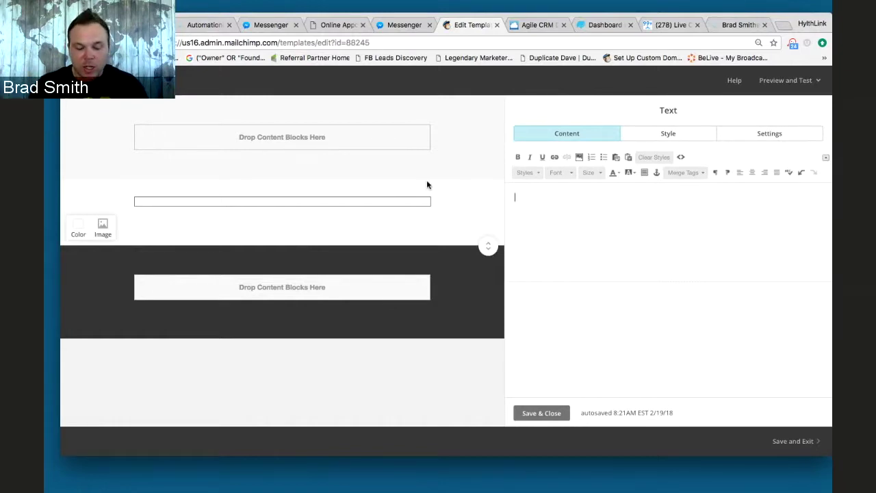
type("Hey there")
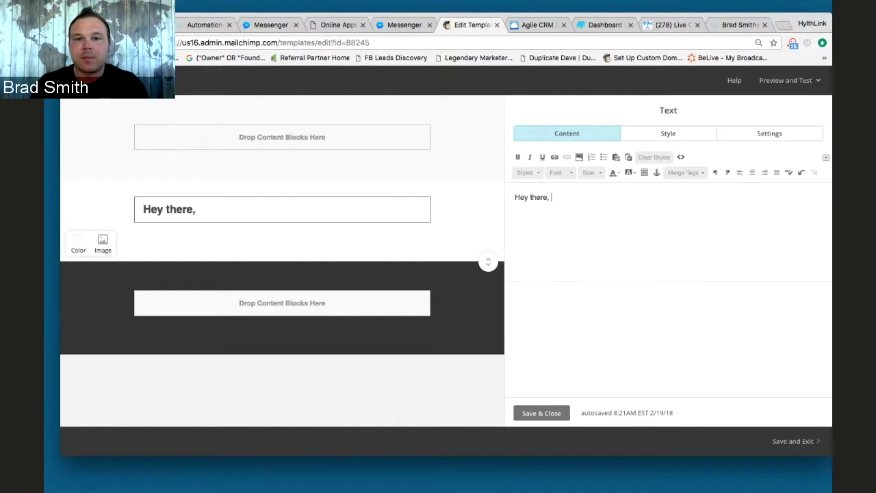
type(", it's Brad")
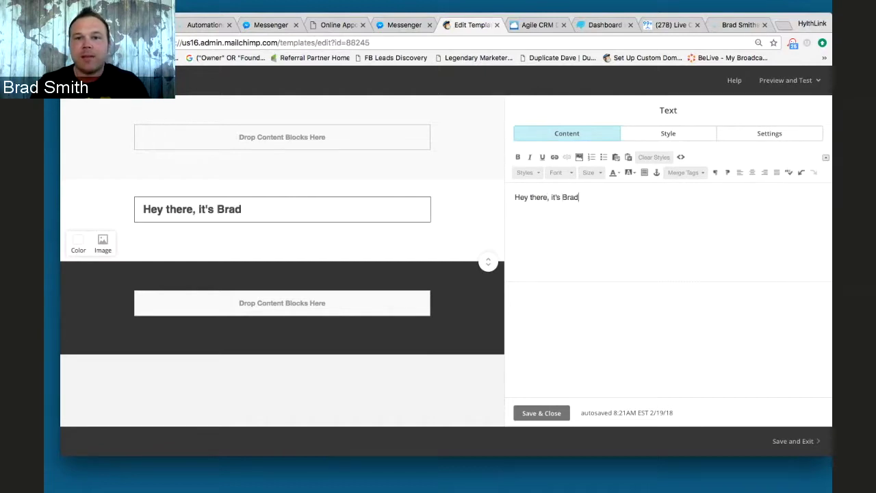
type(" from Hylthl")
key("BackSpace")
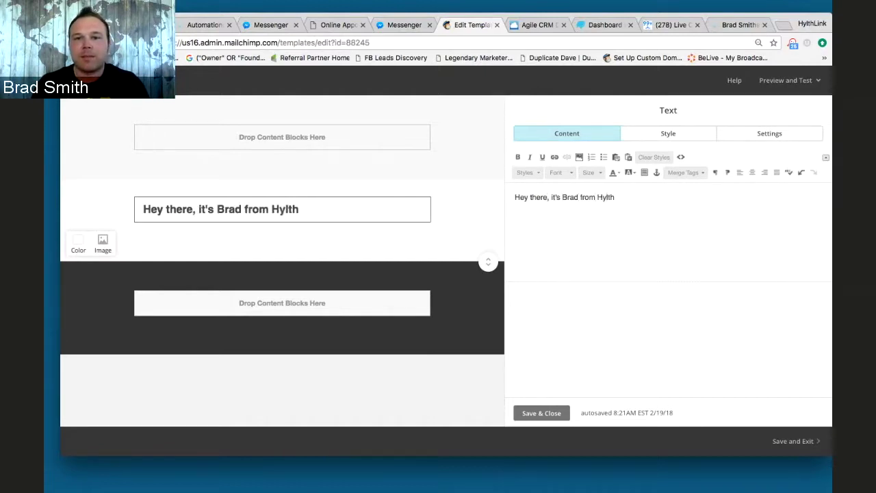
type("Link.")
key("Return")
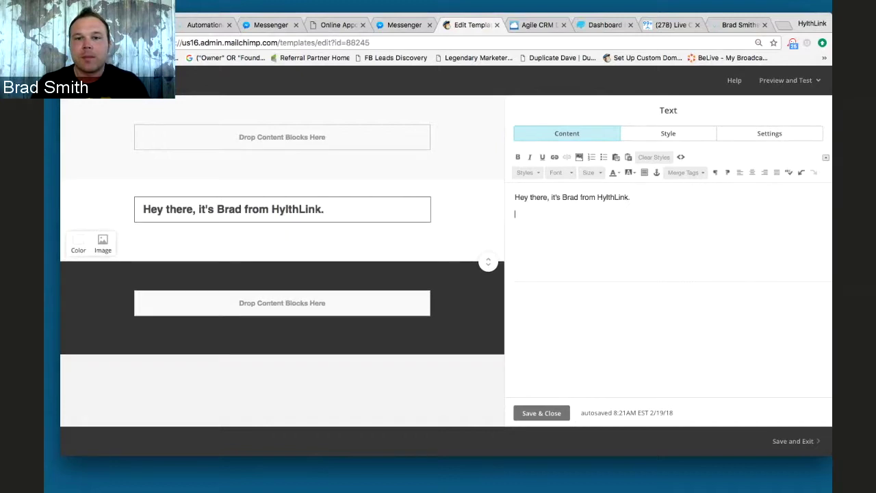
type("Wanted to reach o")
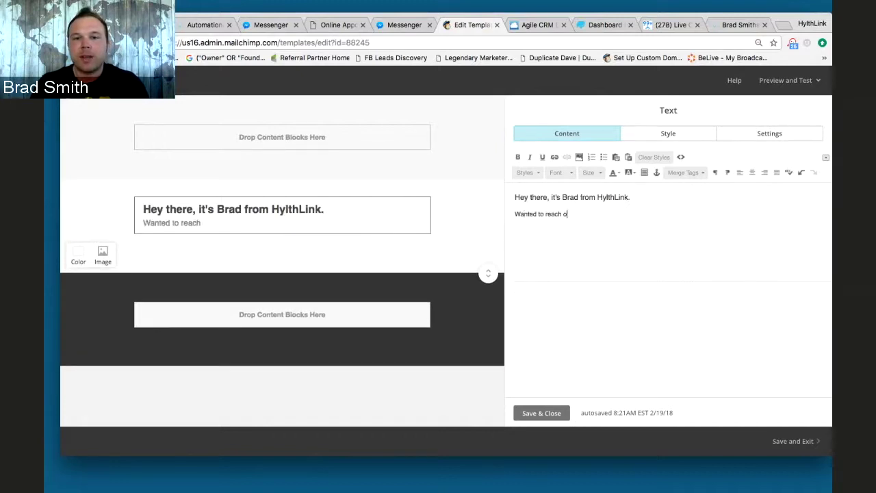
type("ut and see wh")
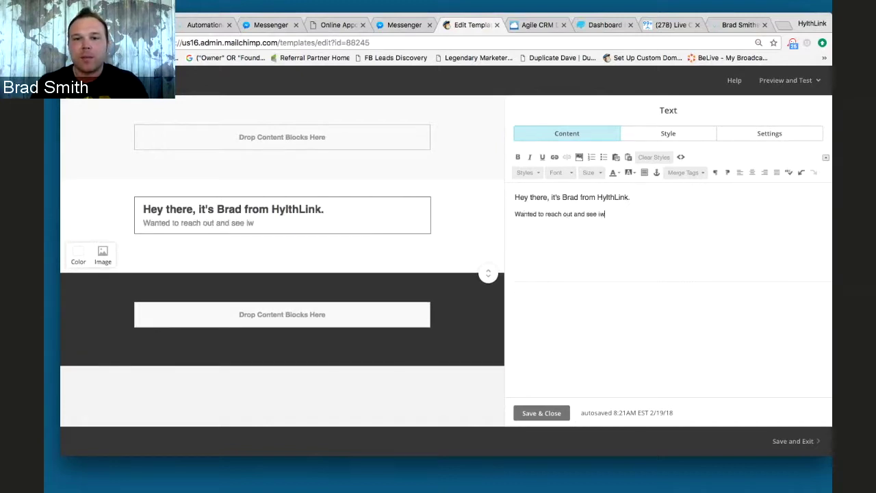
type("at your web")
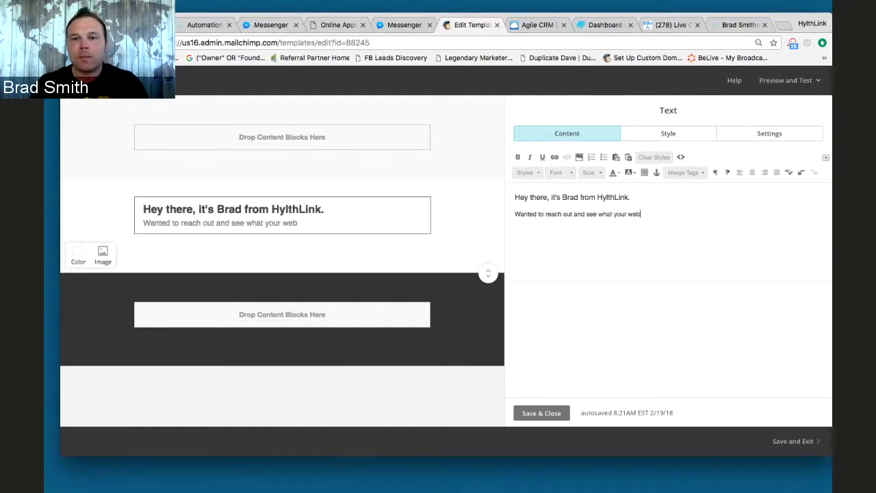
type("site was.")
- Add the sign-off 'Talk soon, thanks!' followed by the sender's name and phone number
key("Return")
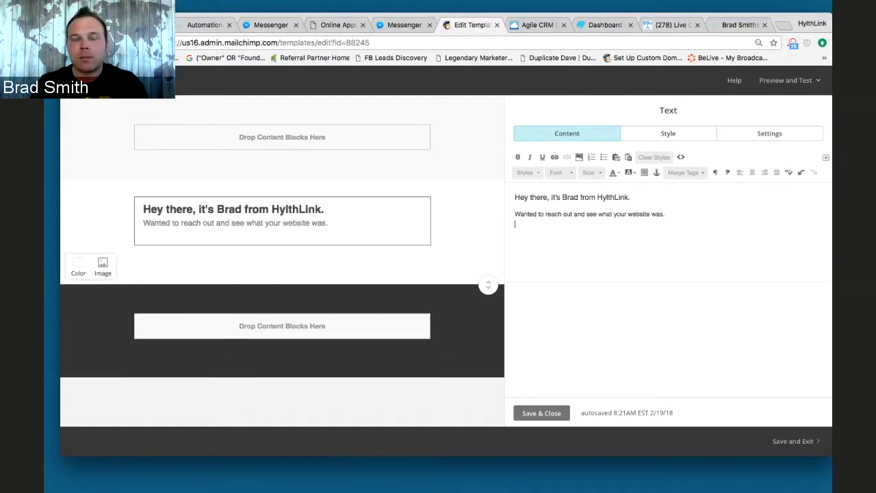
type("Talk soon, thanks!")
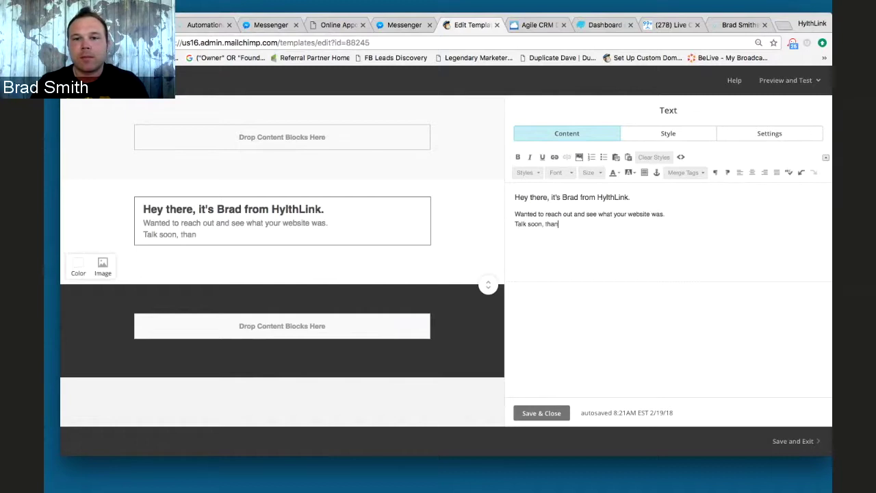
key("Return")
key("Return")
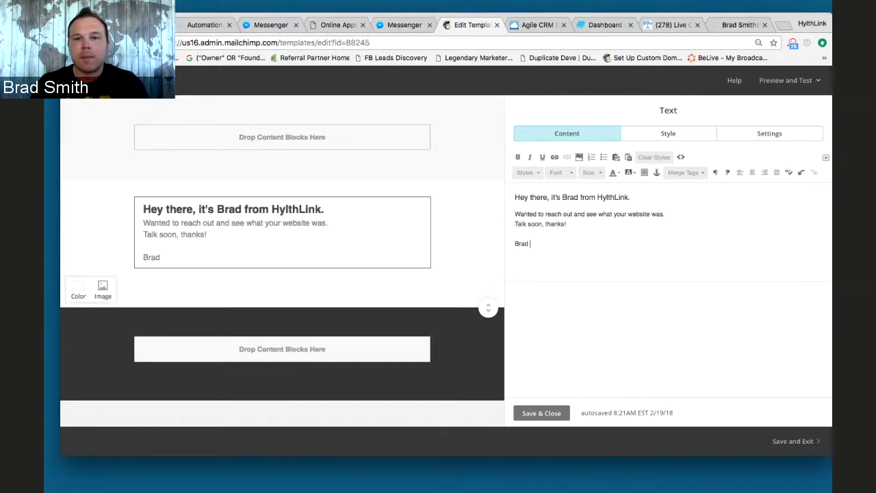
key("Return")
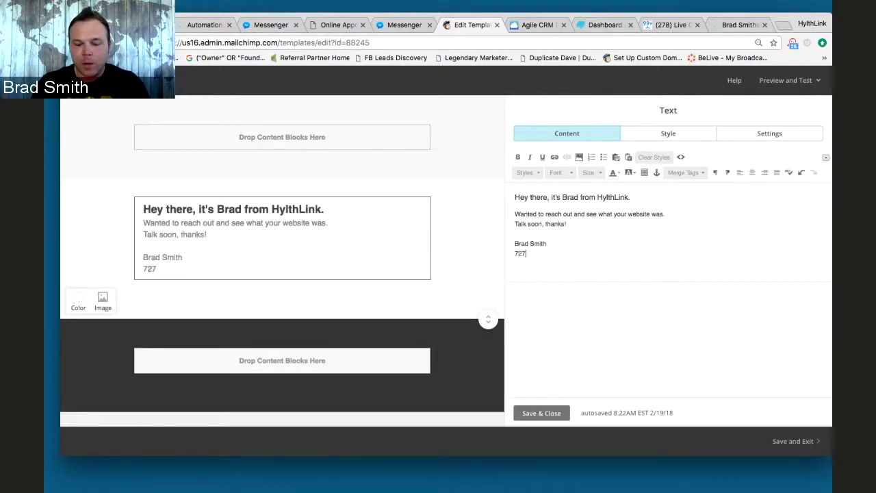
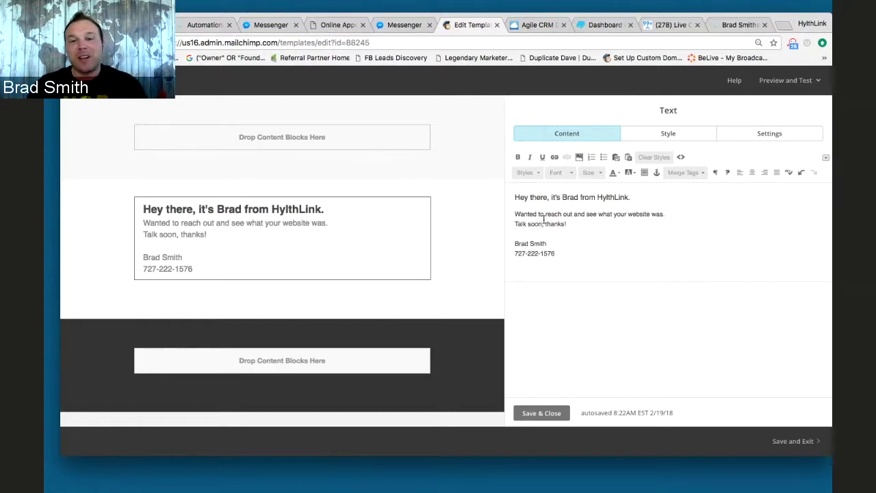
left_click(542, 221)
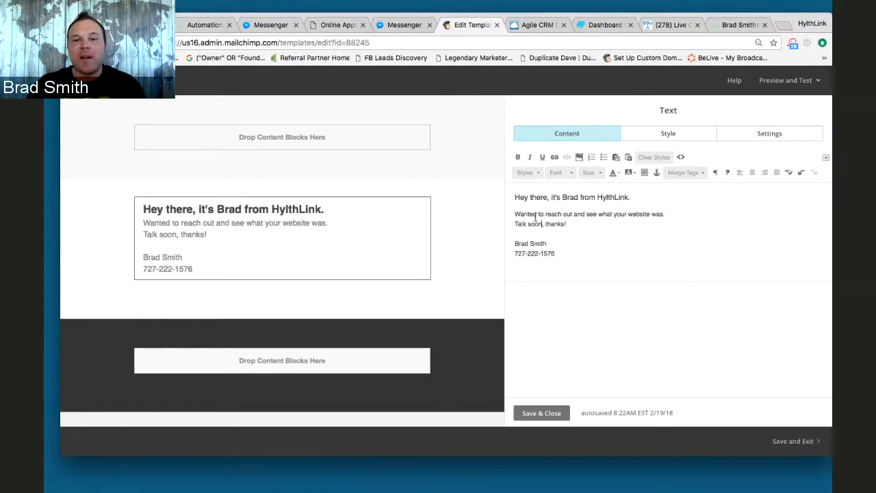
- Select the whole message, greeting included, and change its font size to 15
left_click_drag(568, 253, 509, 192)
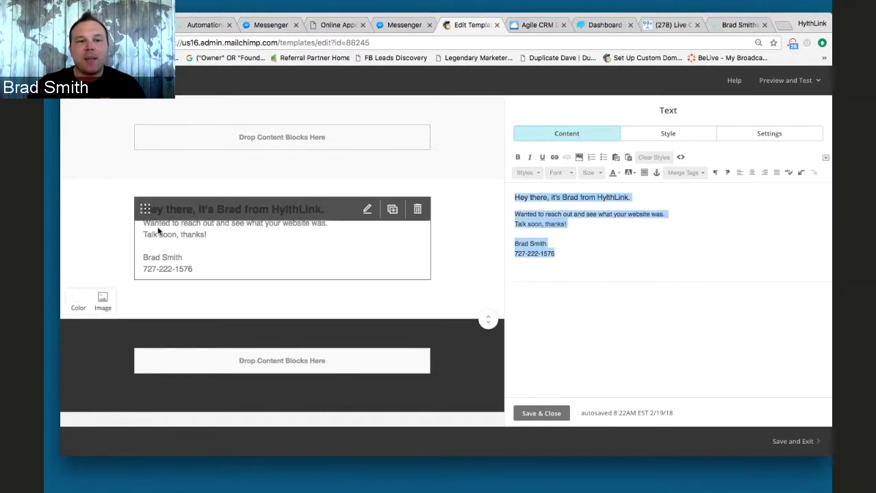
left_click(596, 174)
left_click(600, 214)
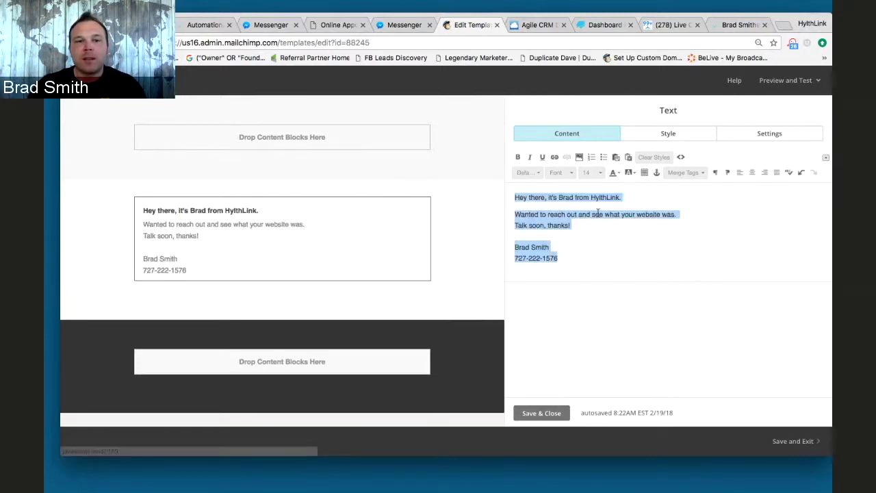
left_click(599, 175)
left_click(596, 234)
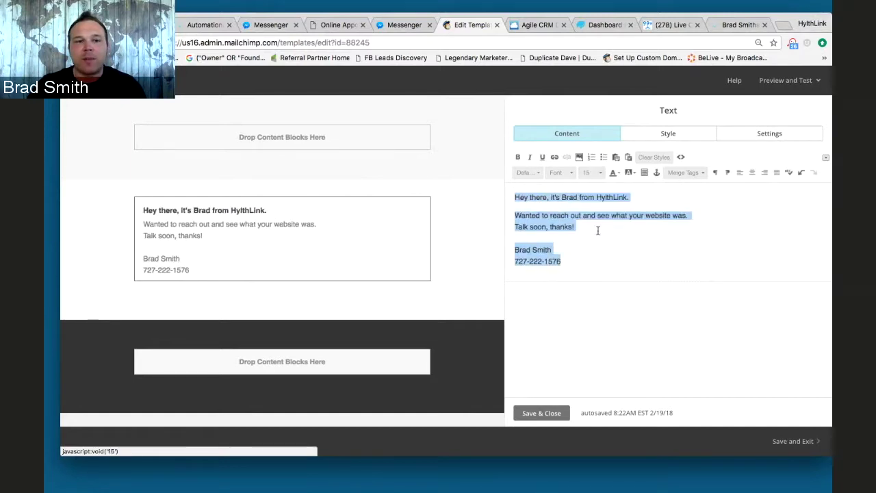
left_click(620, 249)
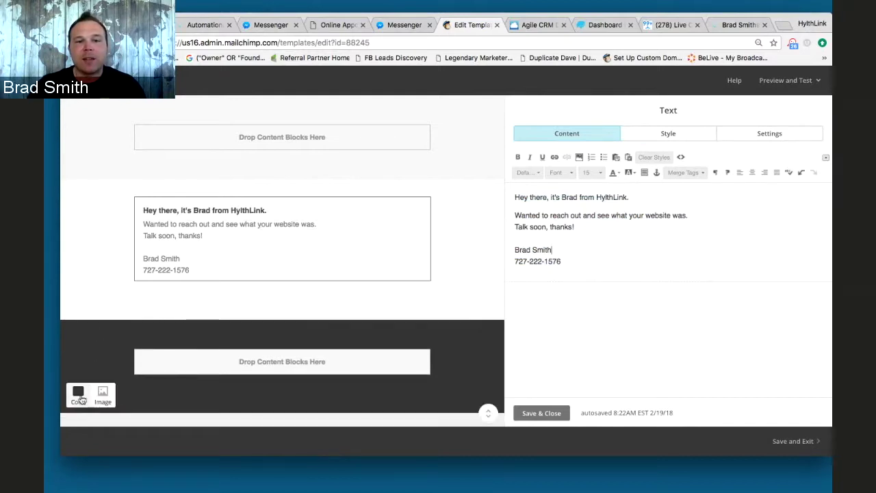
- Set the bottom and upper section backgrounds to white (#ffffff), then drag the text block into the top section
left_click(78, 393)
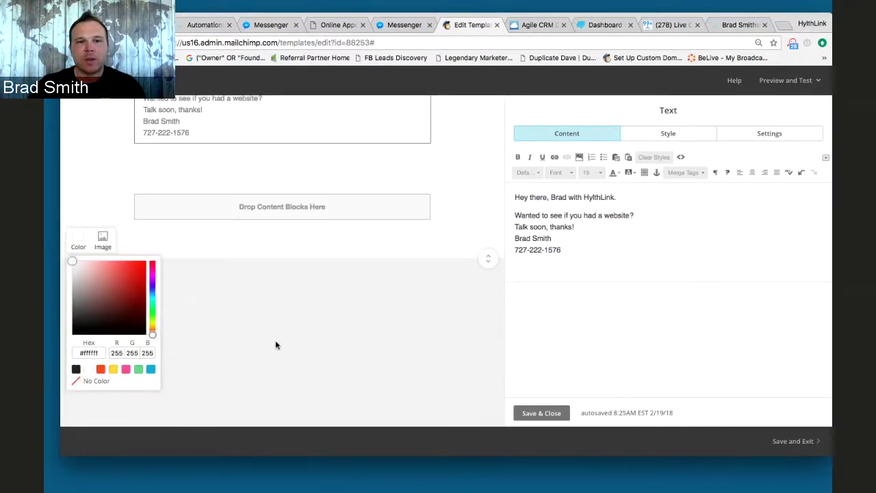
scroll(353, 336, "up", 2)
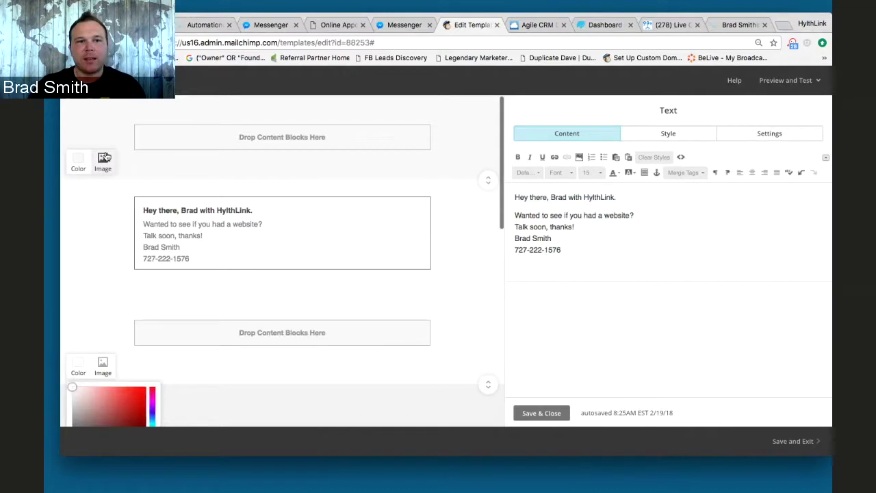
left_click(103, 158)
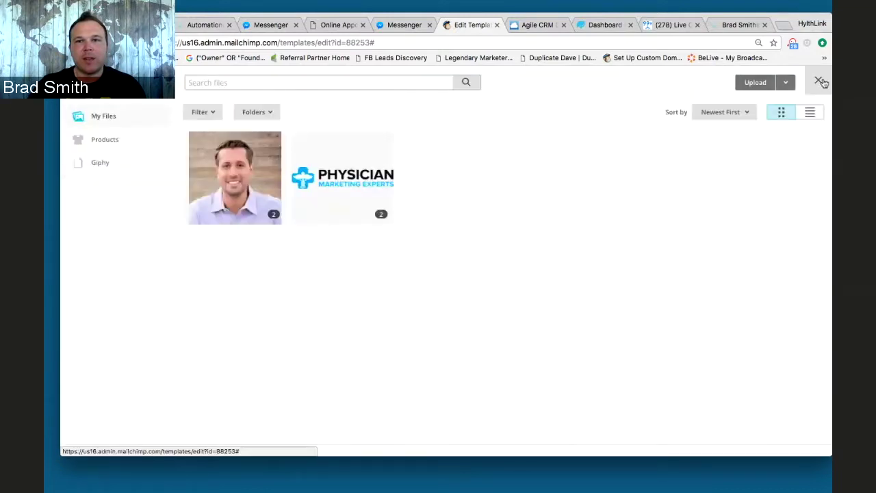
left_click(819, 81)
left_click(80, 162)
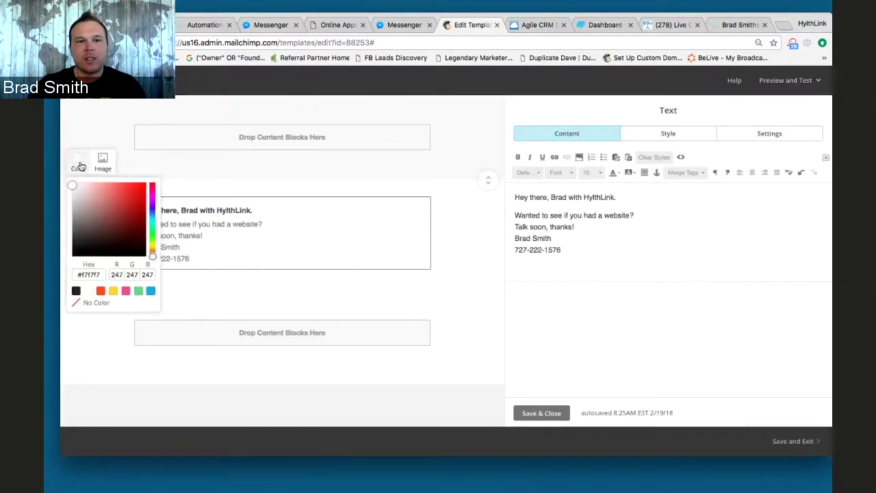
left_click(88, 290)
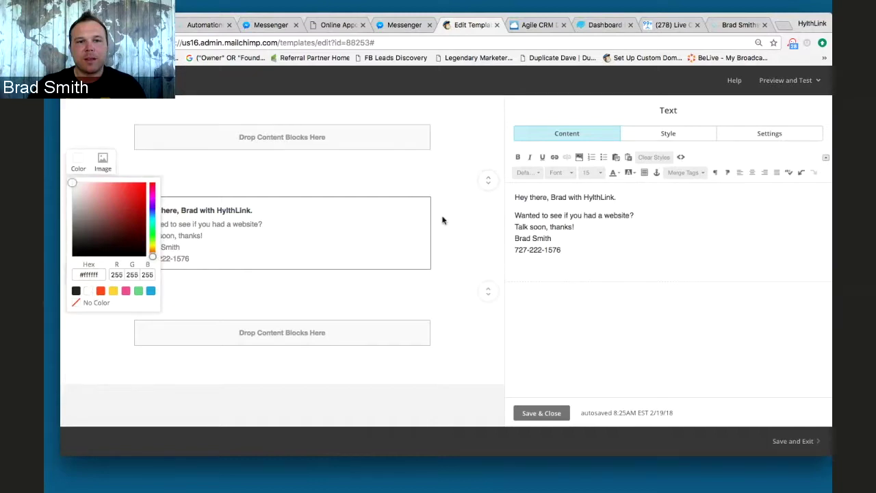
left_click(442, 219)
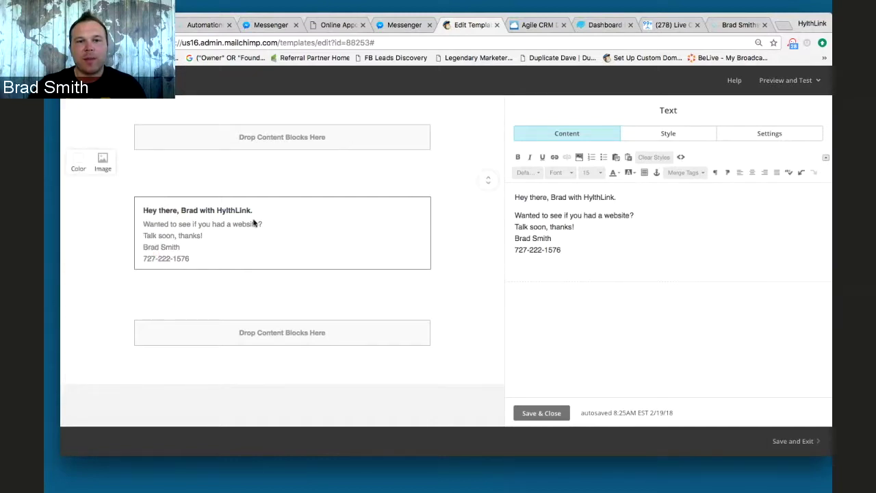
mouse_move(335, 209)
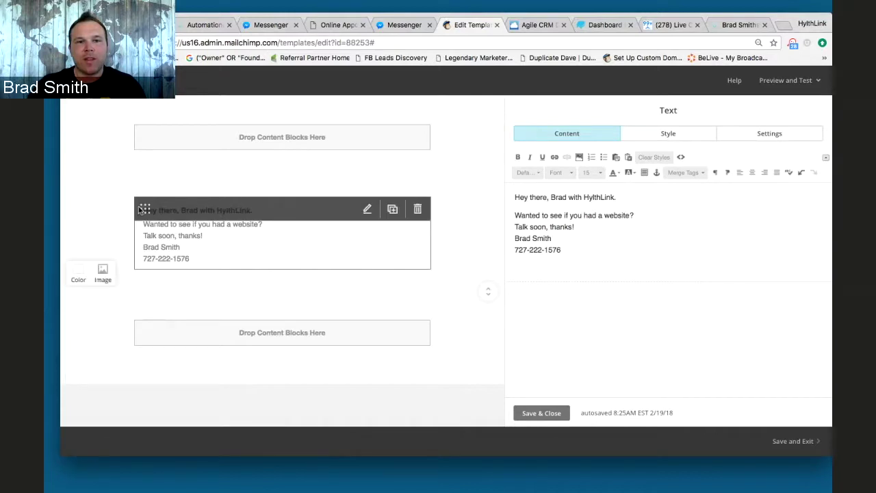
left_click_drag(145, 208, 146, 145)
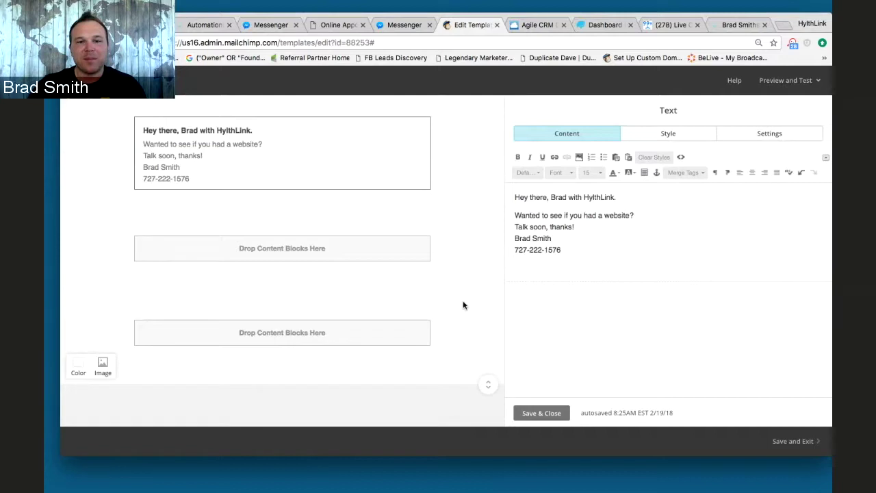
- Select all the message text and set its text colour to Black
mouse_move(272, 172)
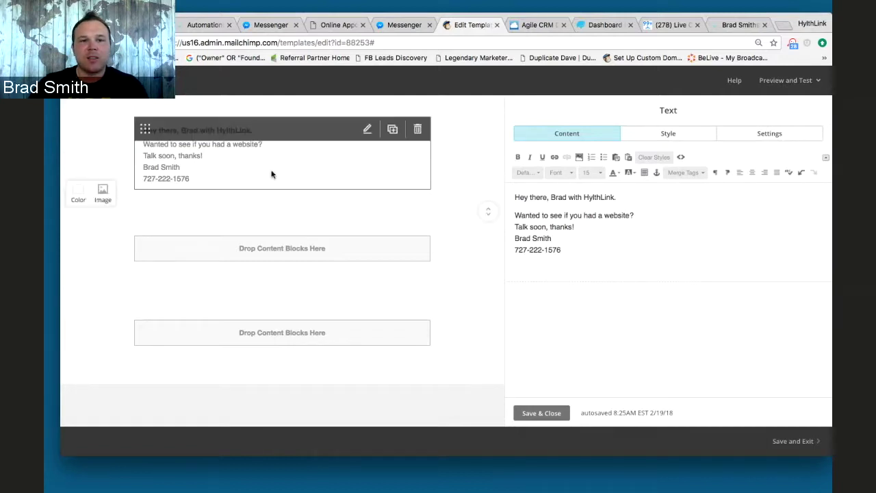
left_click(572, 249)
key("ctrl+a")
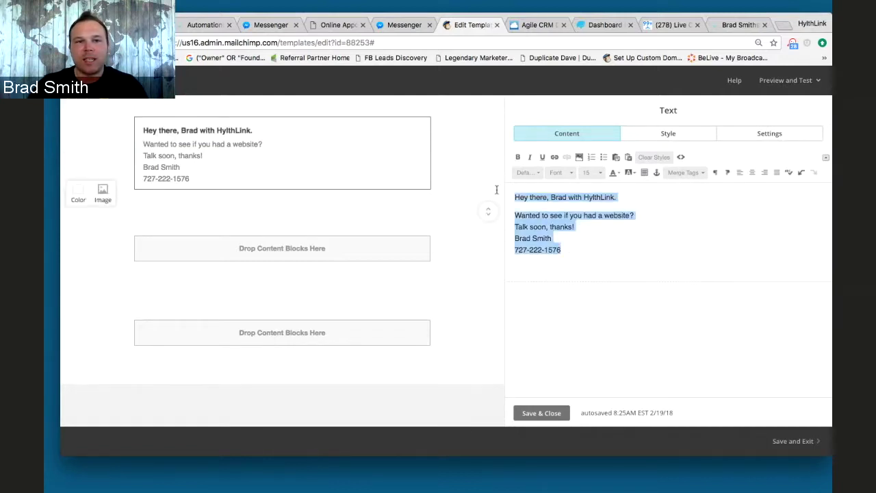
left_click(613, 173)
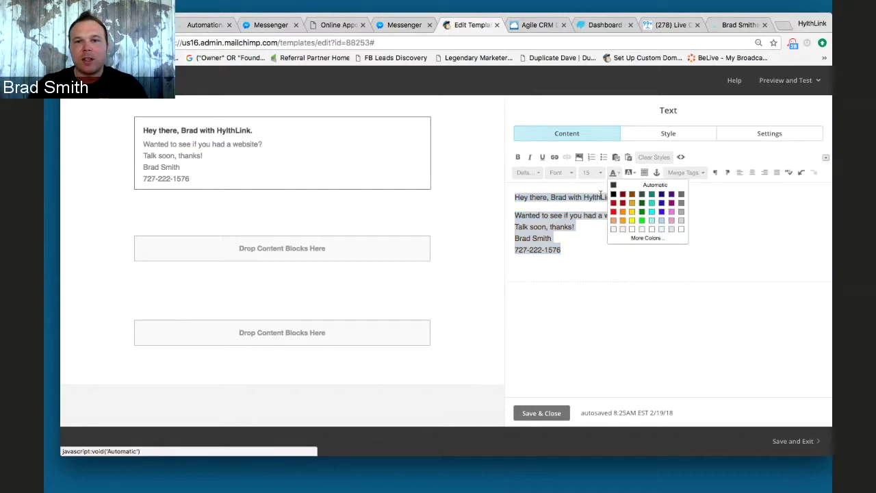
left_click(613, 195)
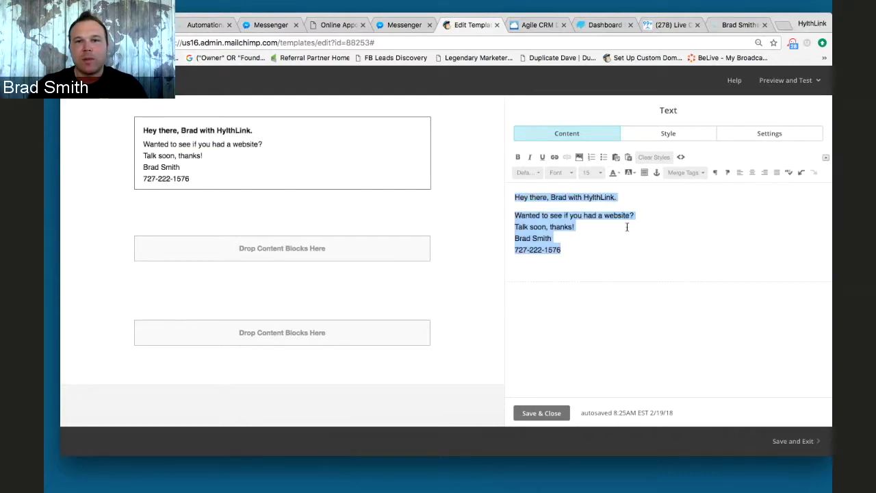
left_click(625, 226)
- Keep the greeting line unbolded, then select the message lines below it
left_click_drag(618, 198, 513, 198)
left_click(518, 157)
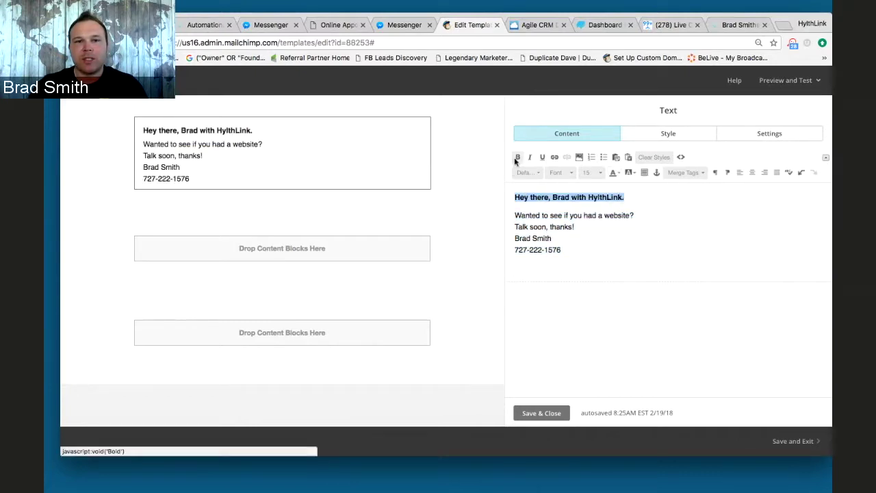
left_click(518, 158)
left_click(575, 250)
left_click_drag(575, 250, 512, 212)
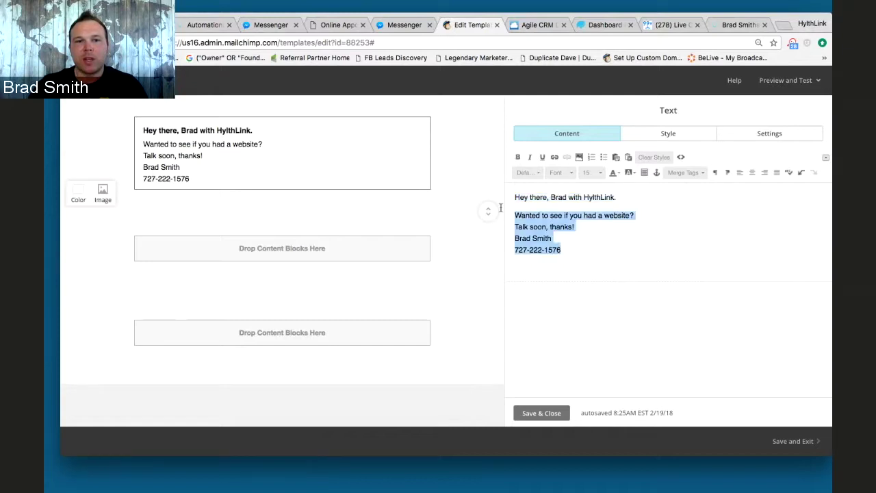